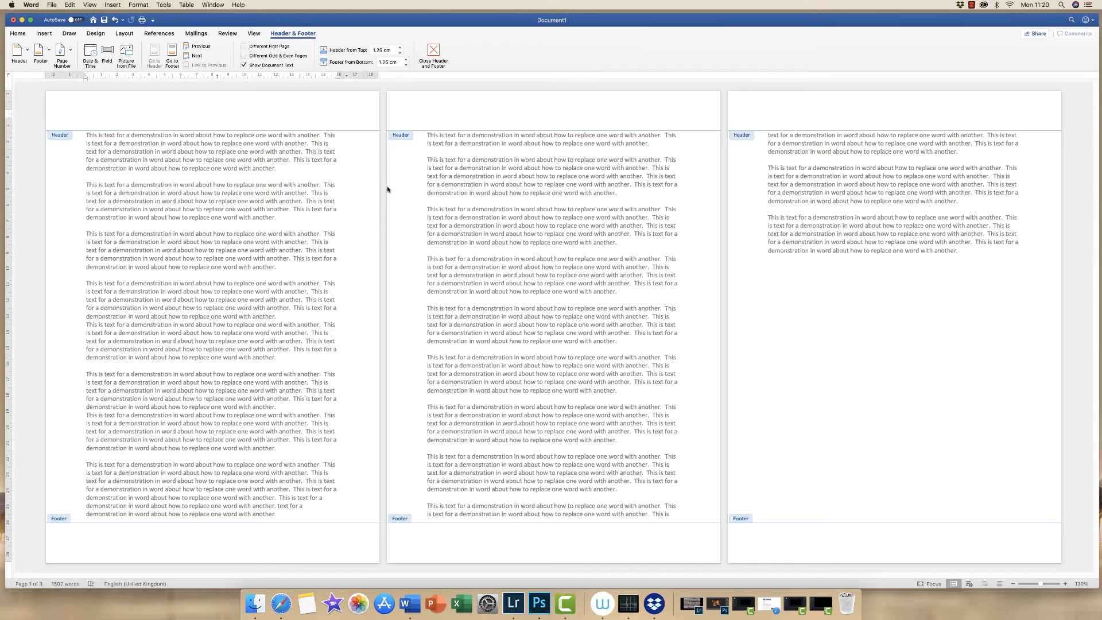
Enter Header 1 as the document's header text
text(Header 1)
click(525, 170)
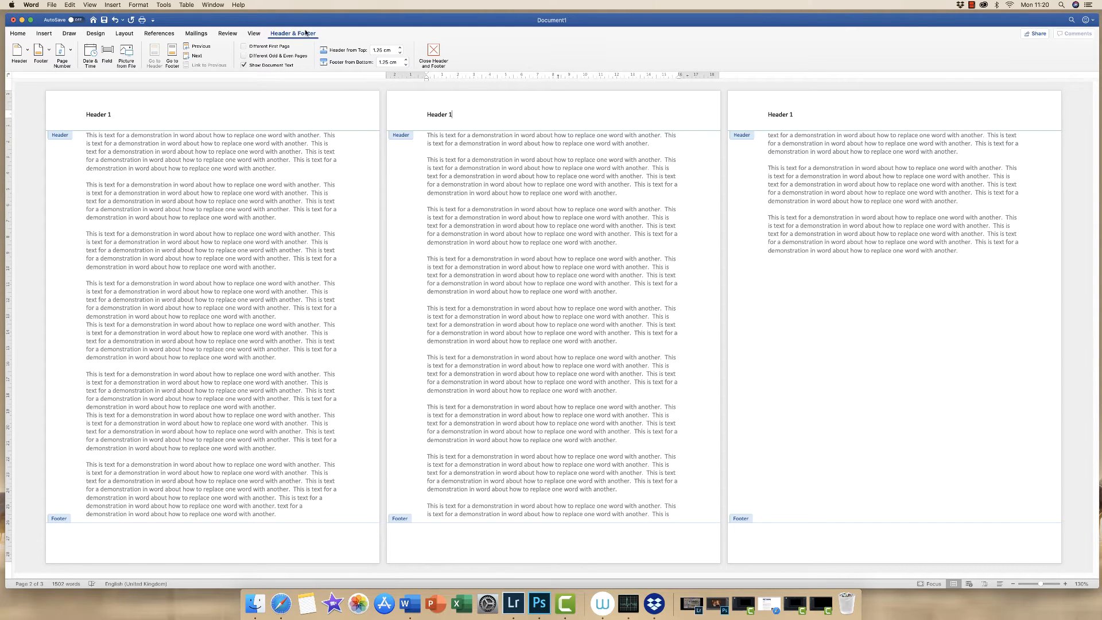
Enable Different First Page and enter MAIN HEADER as the first page header, then close the header
click(244, 47)
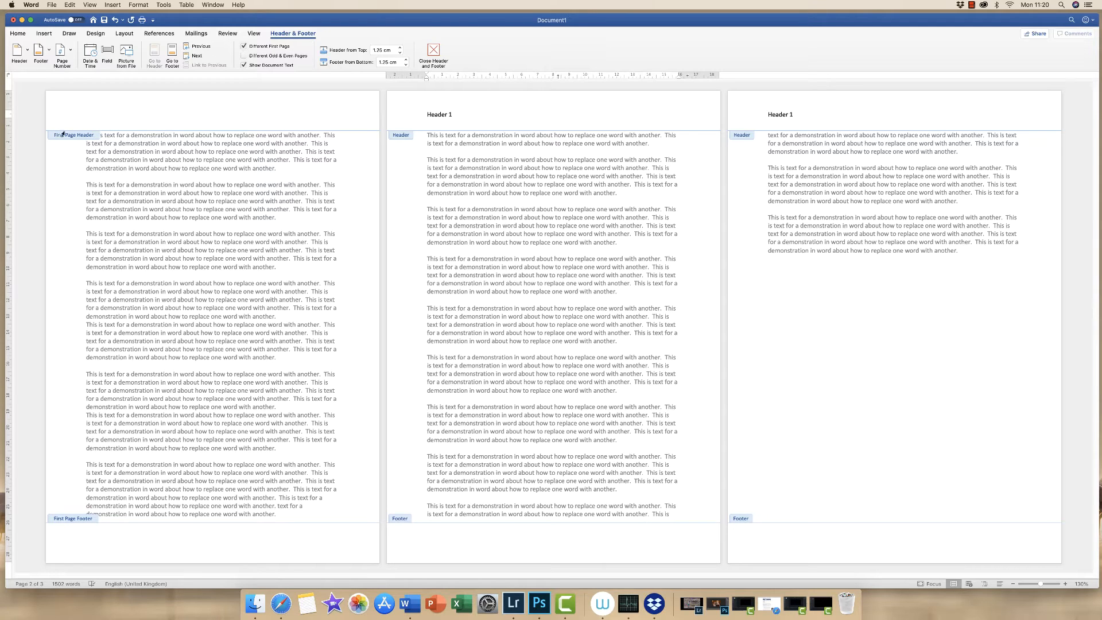
click(91, 112)
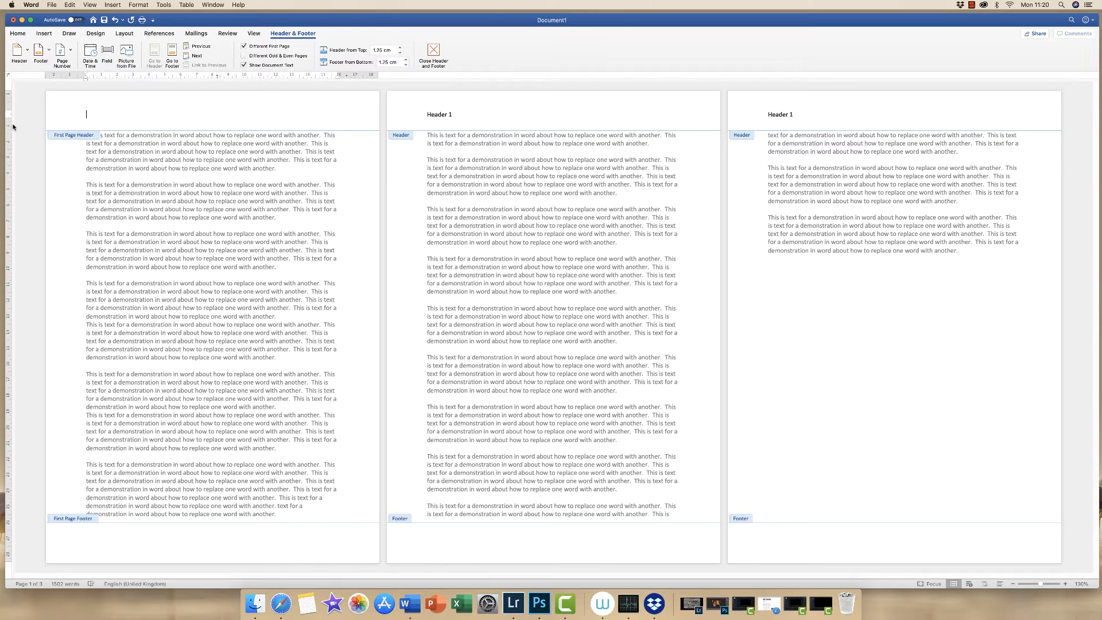
text(MAIN HEADER)
double_click(467, 191)
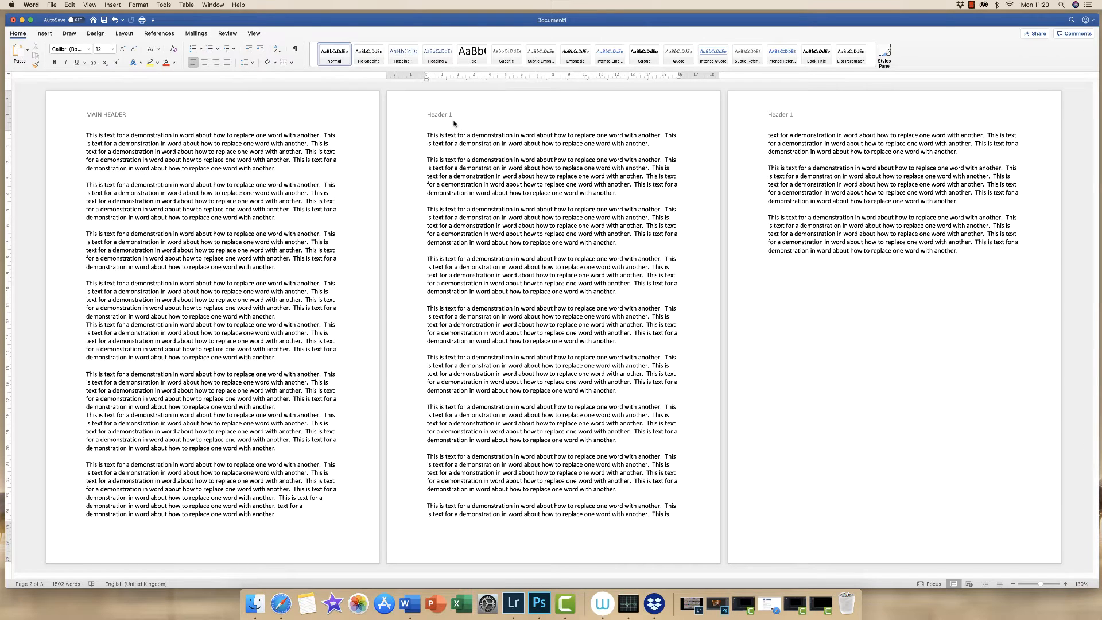
Reopen the first page header and delete the MAIN HEADER text
double_click(134, 115)
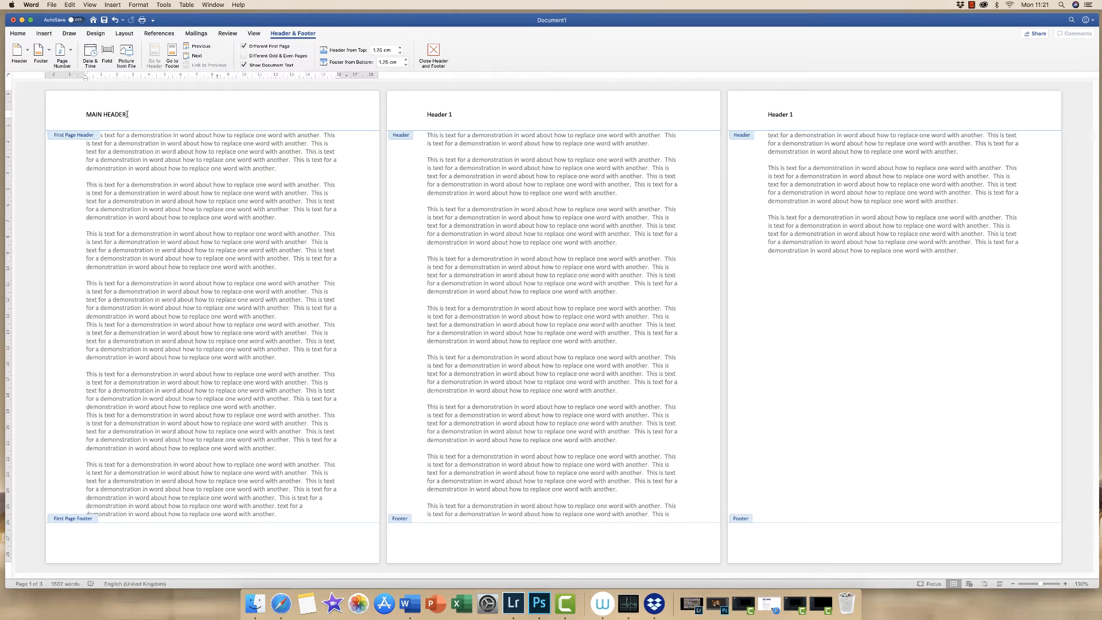
drag(127, 114, 86, 114)
key(BackSpace)
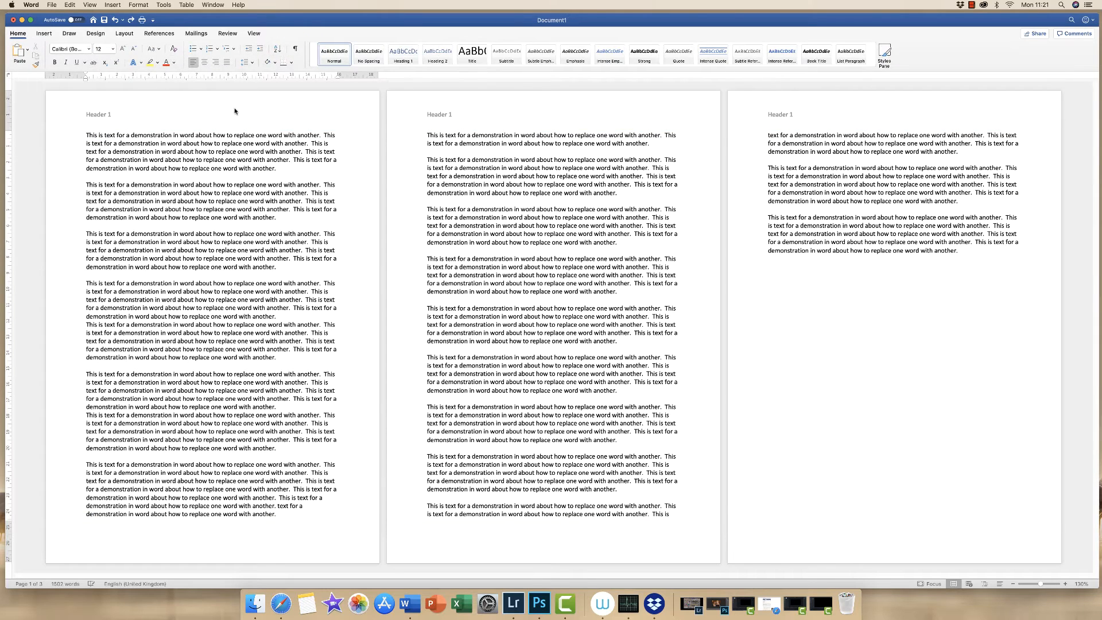
Enable Different Odd & Even Pages and enter EVEN PAGES as the even page header
double_click(237, 104)
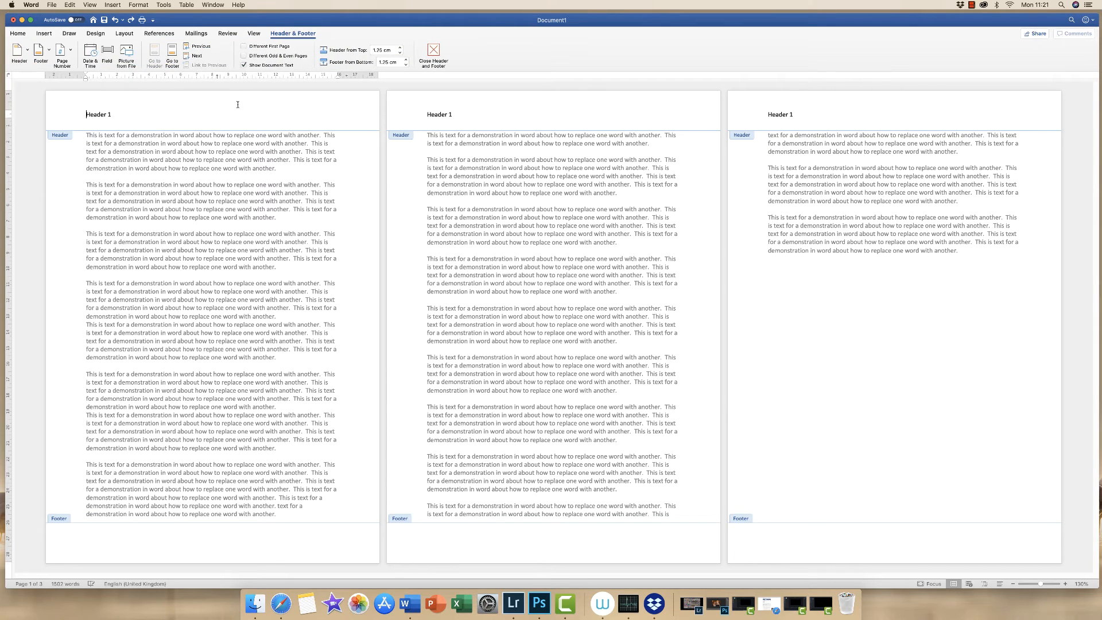
click(243, 55)
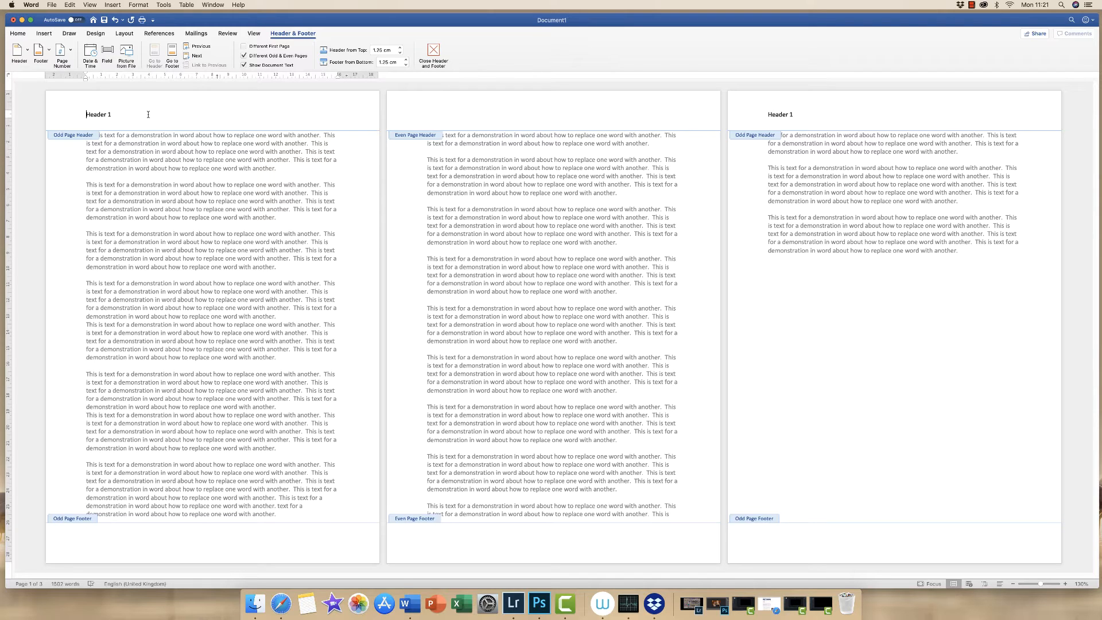
click(430, 112)
text(EVE)
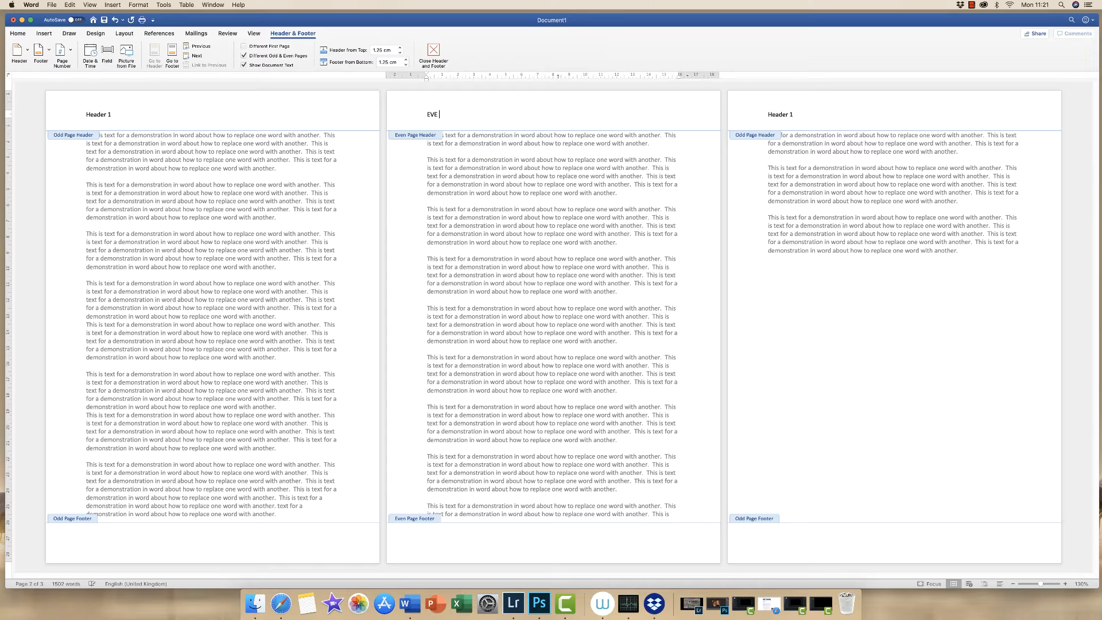
text( PAGES)
click(438, 114)
text(N)
double_click(545, 241)
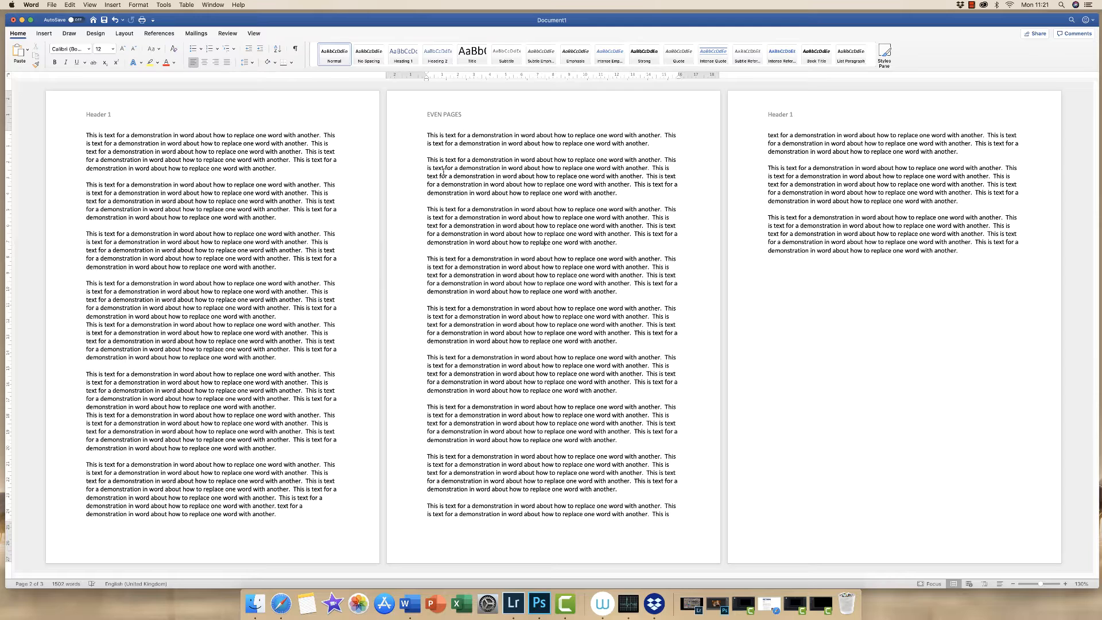
Undo the even page header and odd and even page changes
key(super+z)
key(super+z)
Insert a Section Break (Next Page) at the end of the first page's text
click(279, 513)
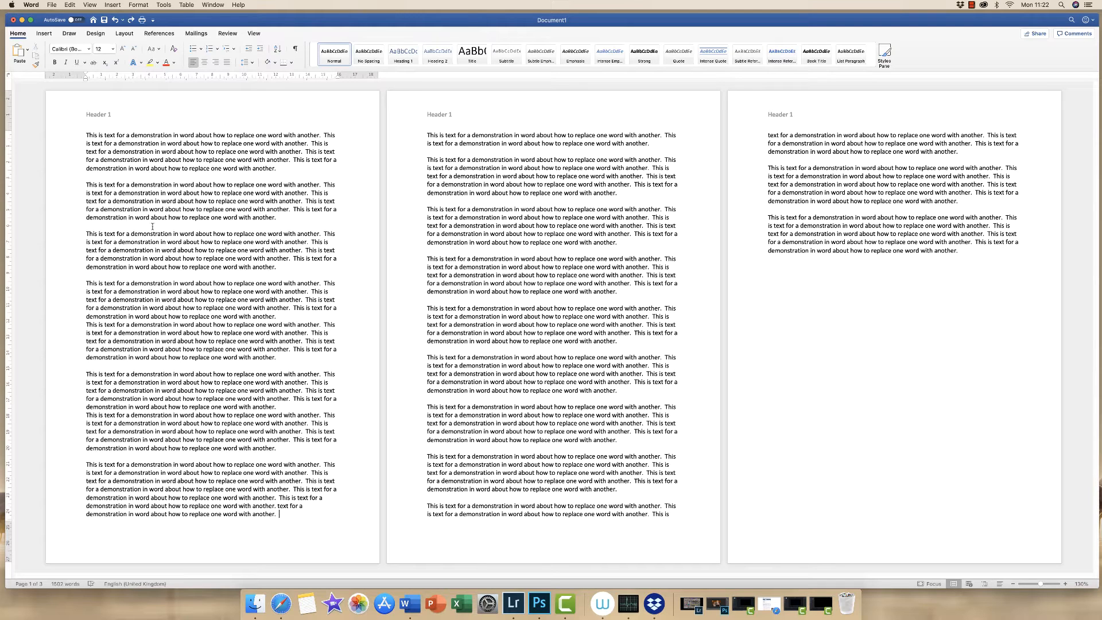
click(113, 6)
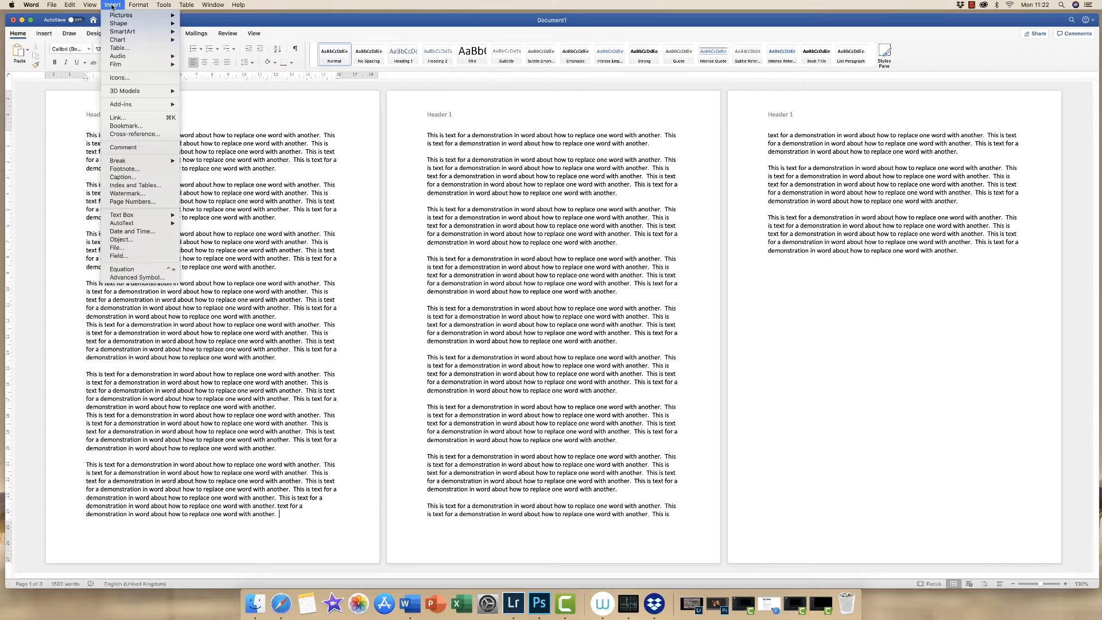
mouse_move(175, 161)
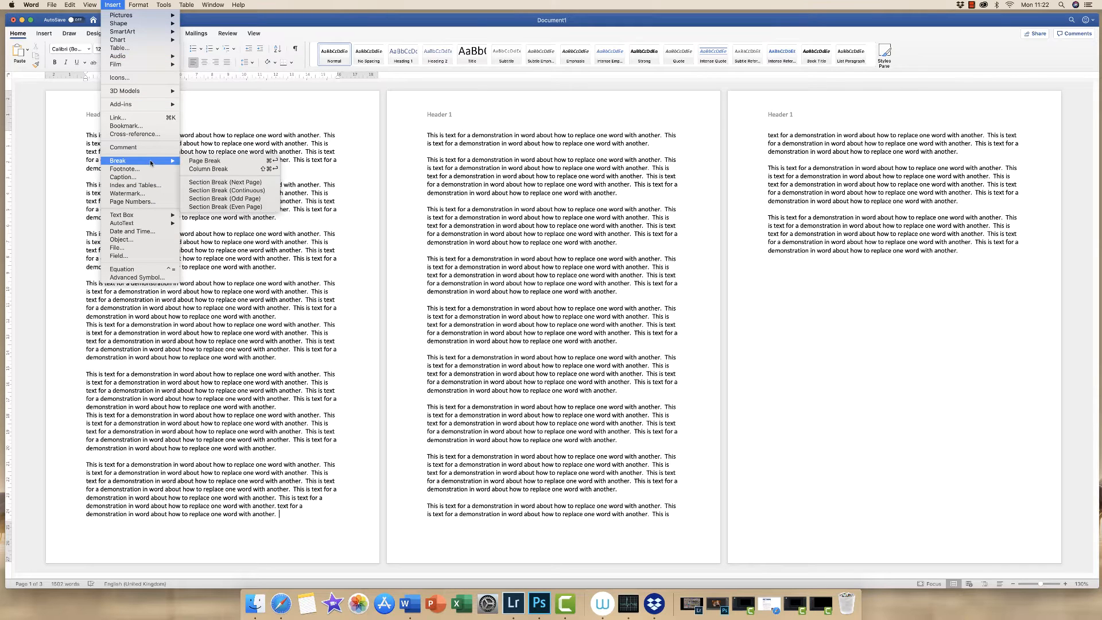
click(214, 182)
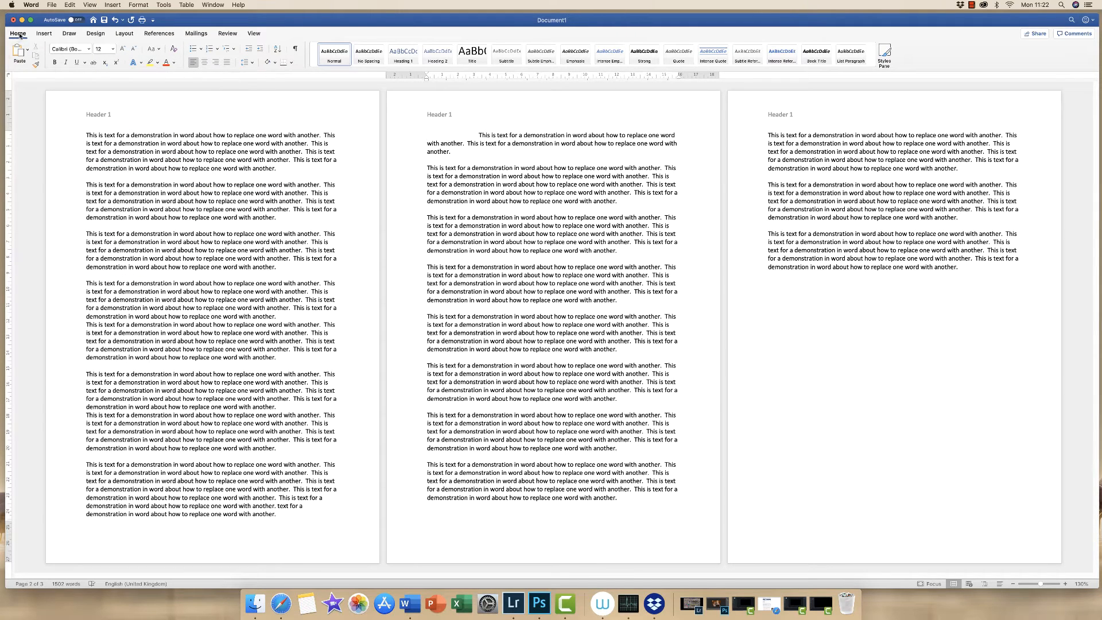
Show paragraph and formatting marks and open the second page's header for editing
click(295, 49)
click(451, 116)
double_click(452, 114)
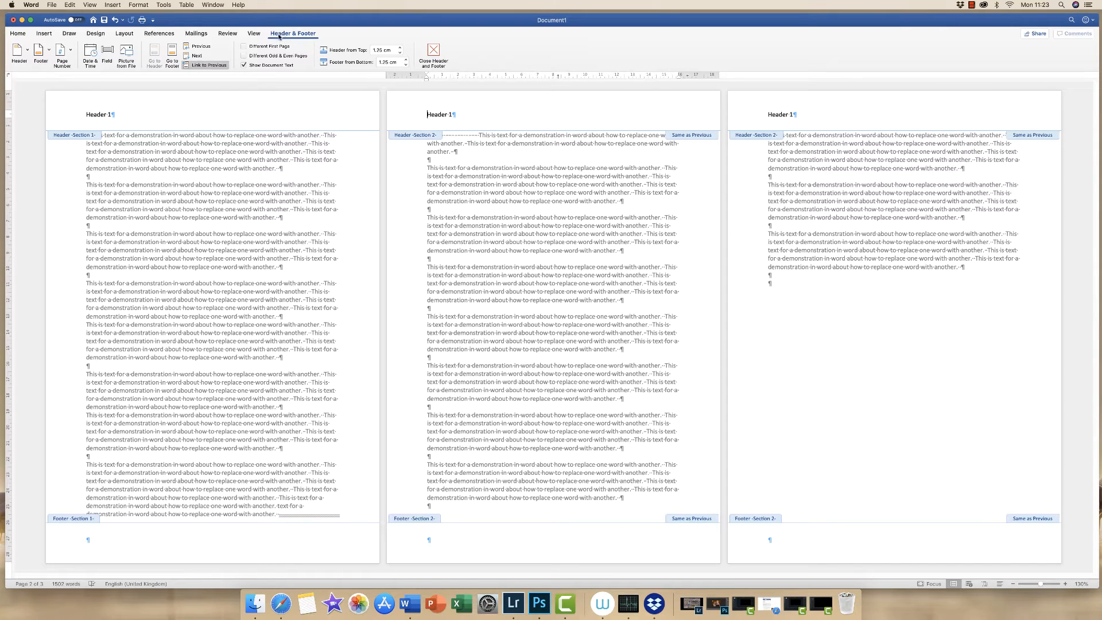
Unlink the section 2 header from the previous section and change its text to Header 2
click(185, 65)
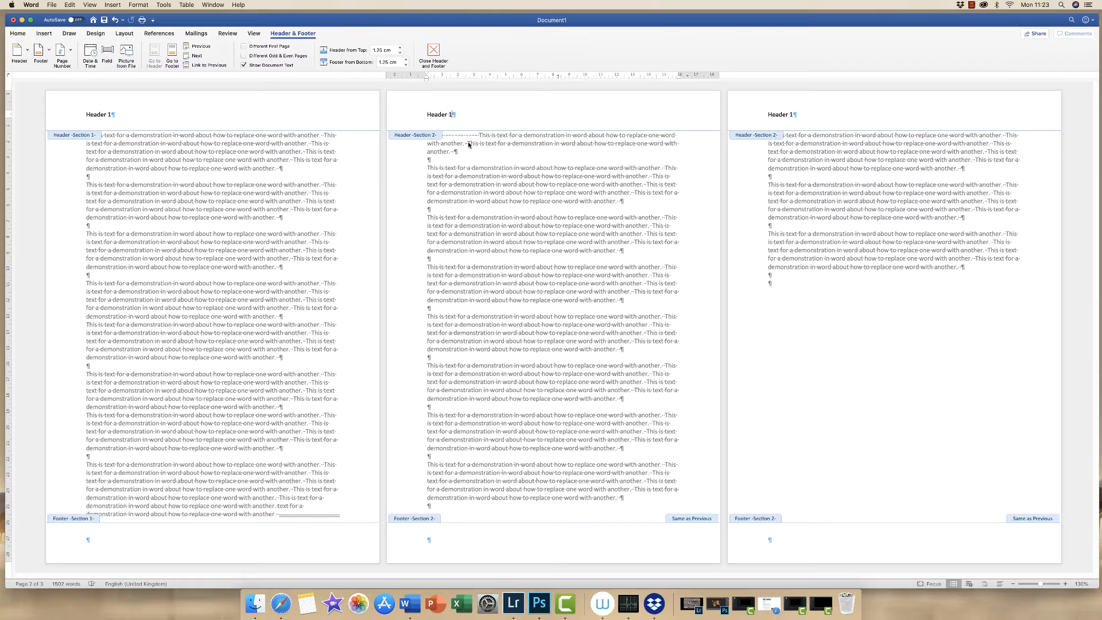
key(BackSpace)
text(2)
double_click(486, 261)
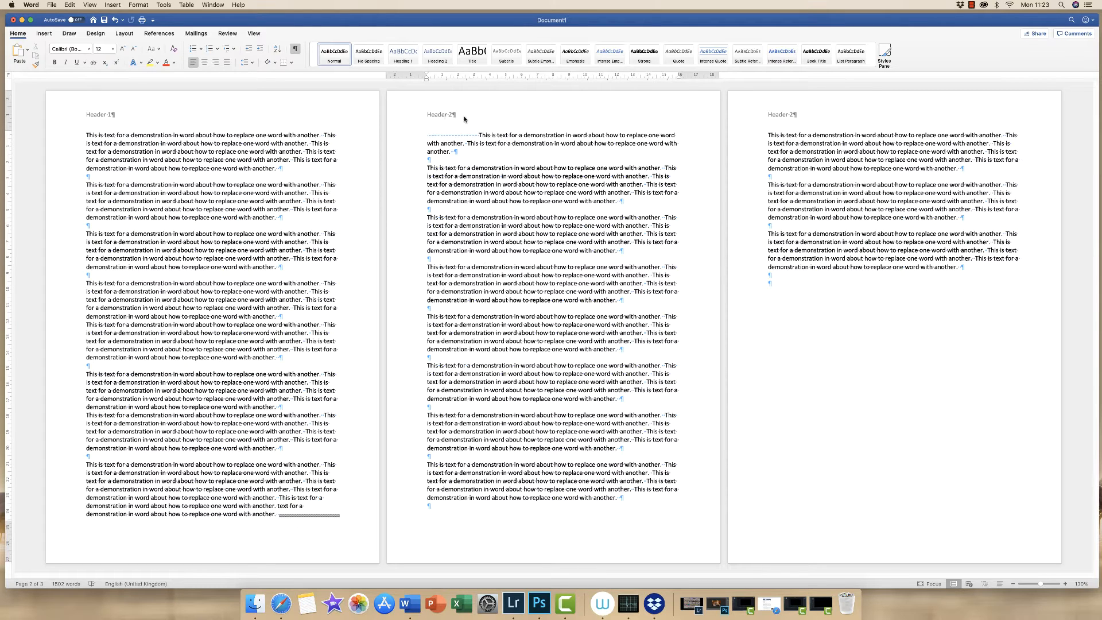
Add a paragraph break near the end of the first page's text
click(278, 514)
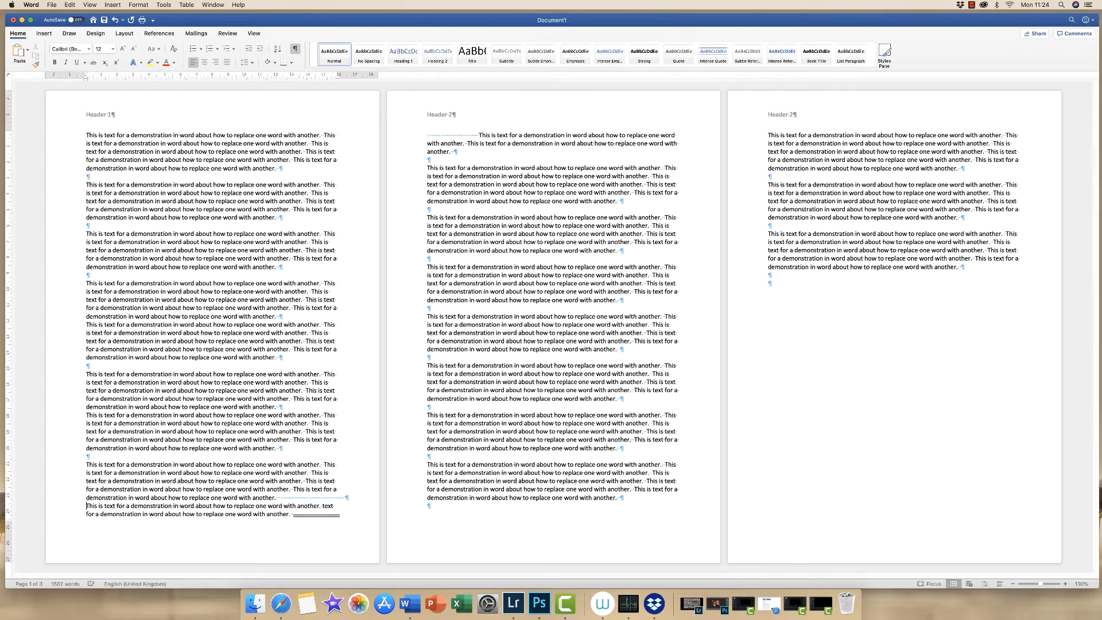
key(Return)
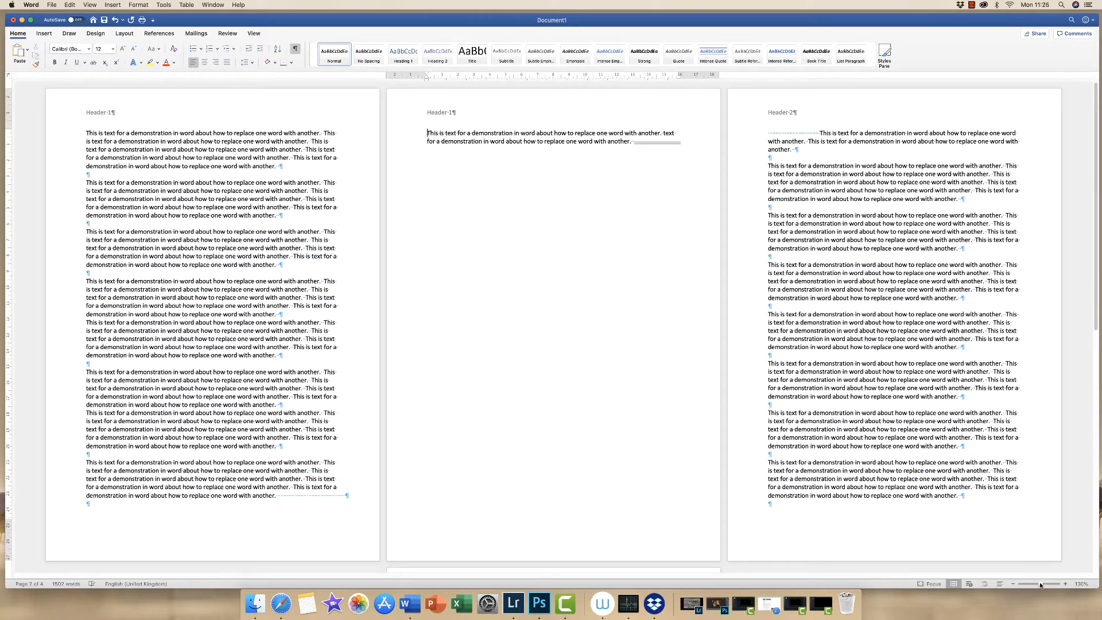
Insert a section break at the end of the third page's text
drag(1040, 585, 1037, 586)
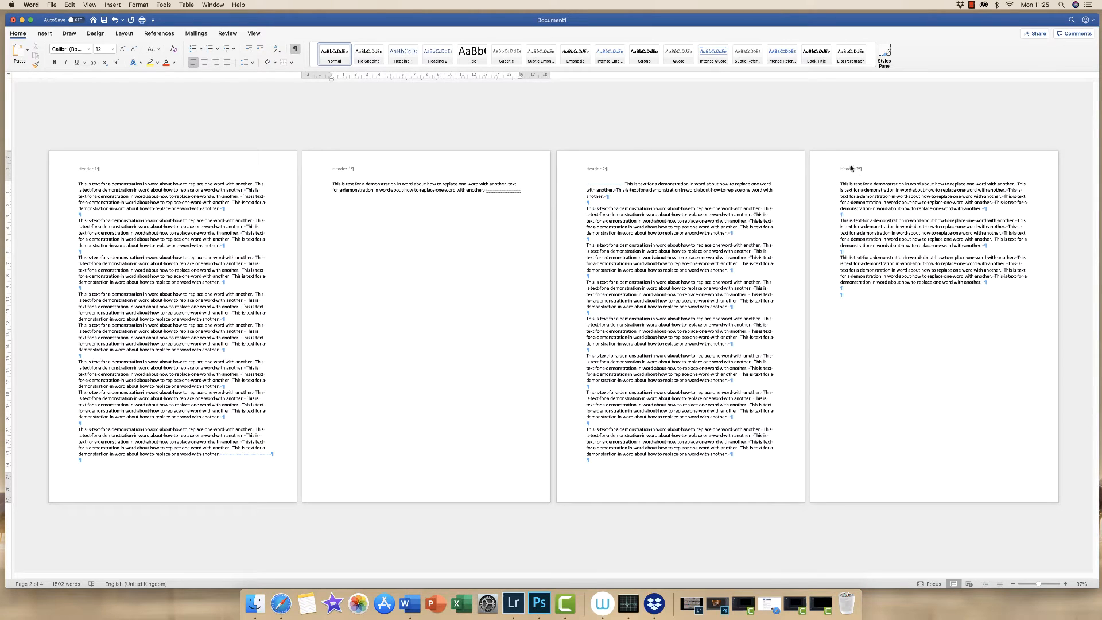
click(731, 454)
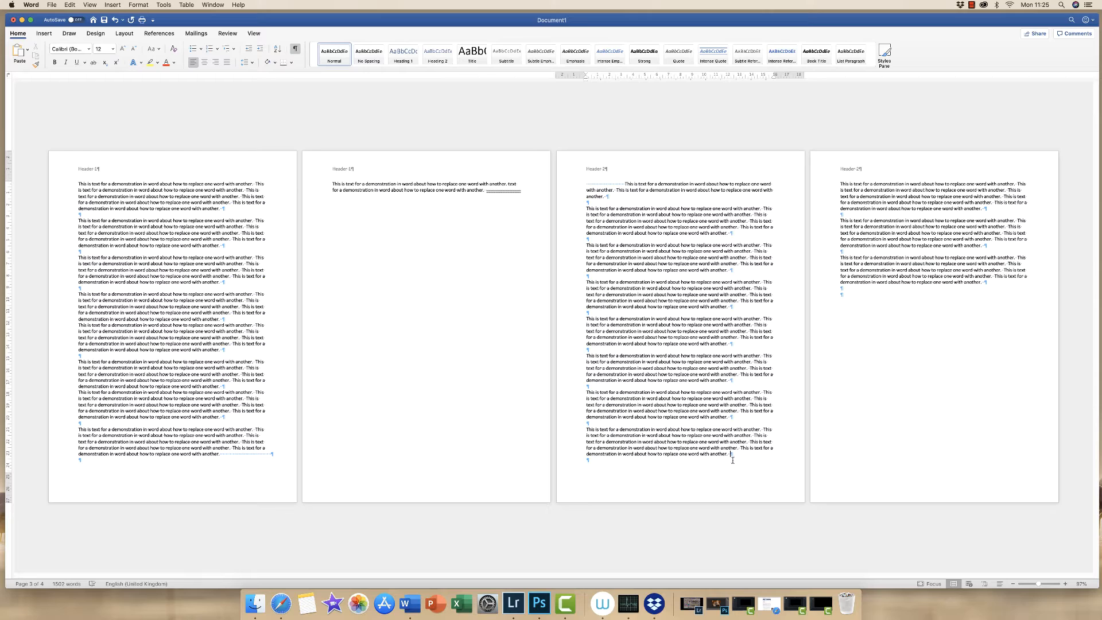
click(109, 5)
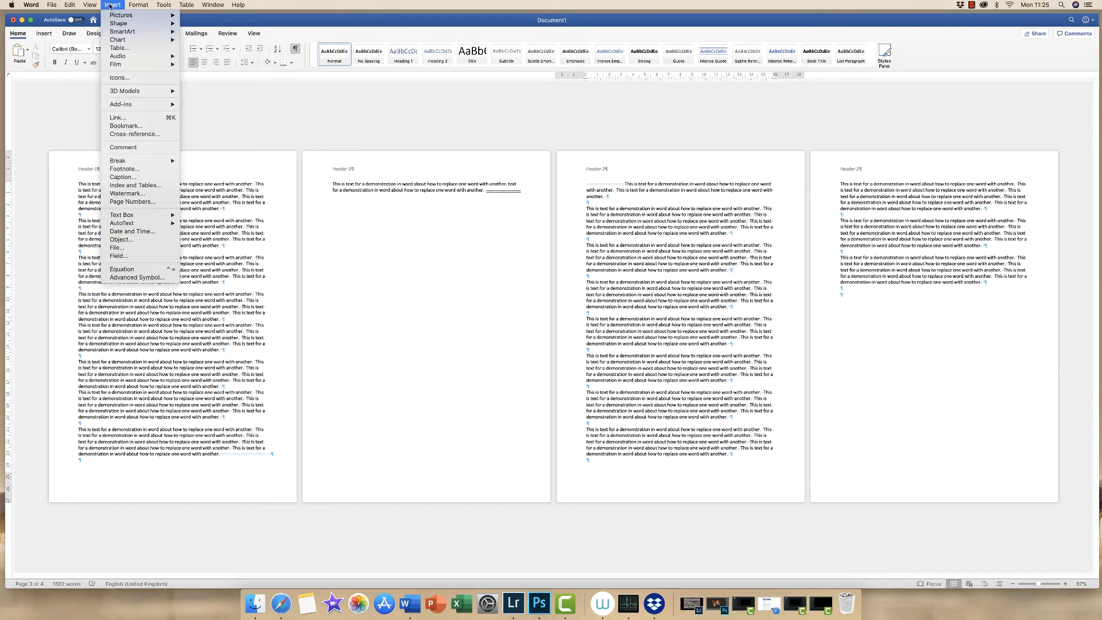
click(195, 169)
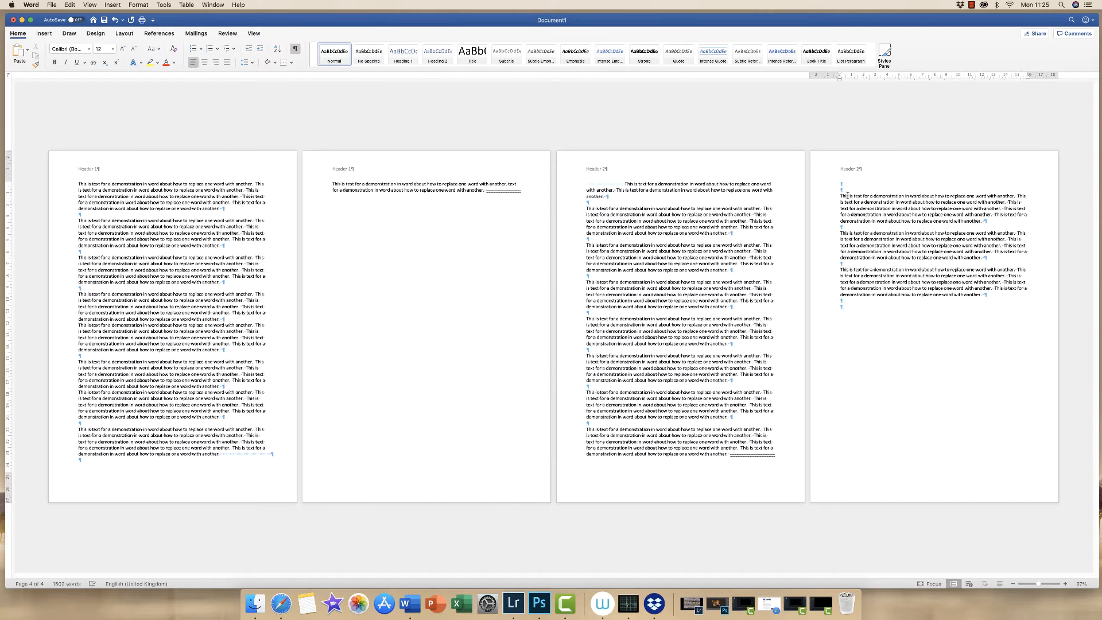
Unlink the section 3 header from the previous section and change its number to Header 3
double_click(760, 168)
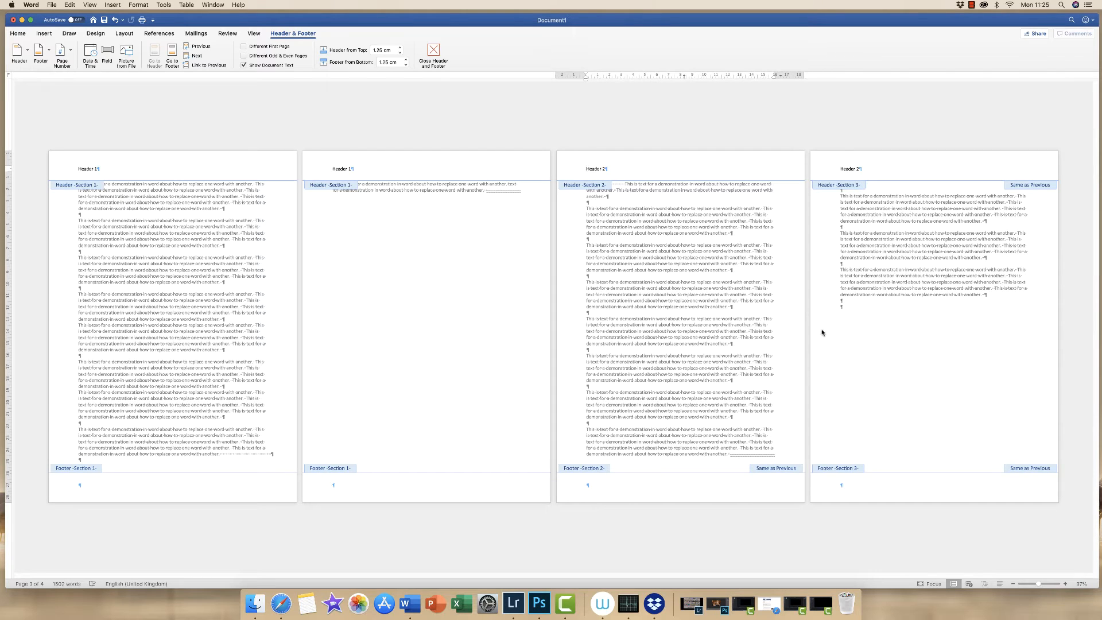
click(845, 168)
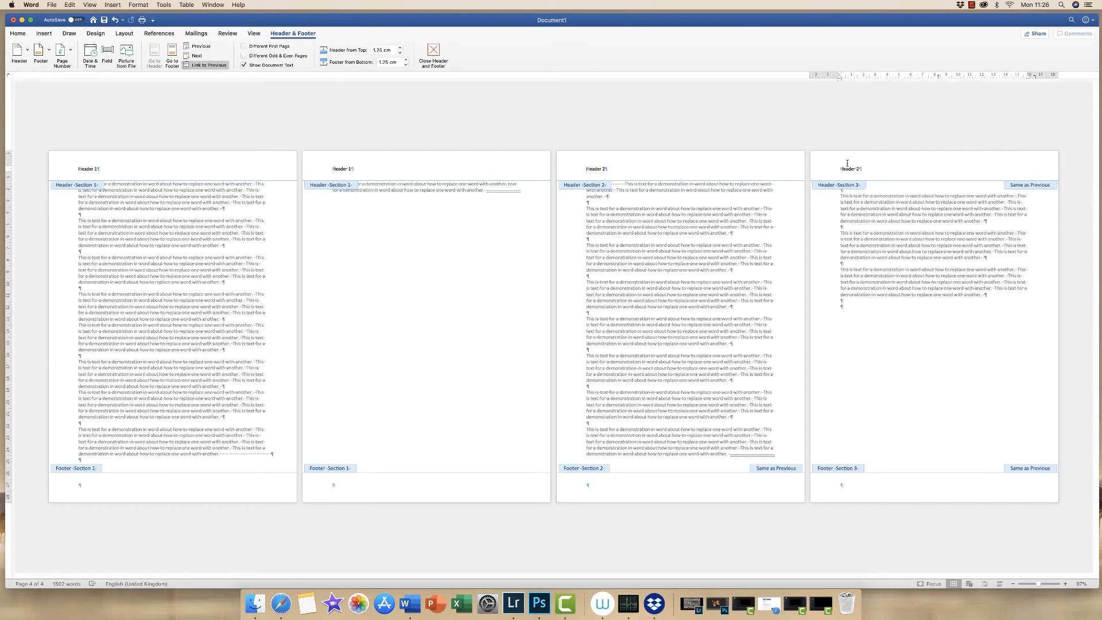
click(195, 64)
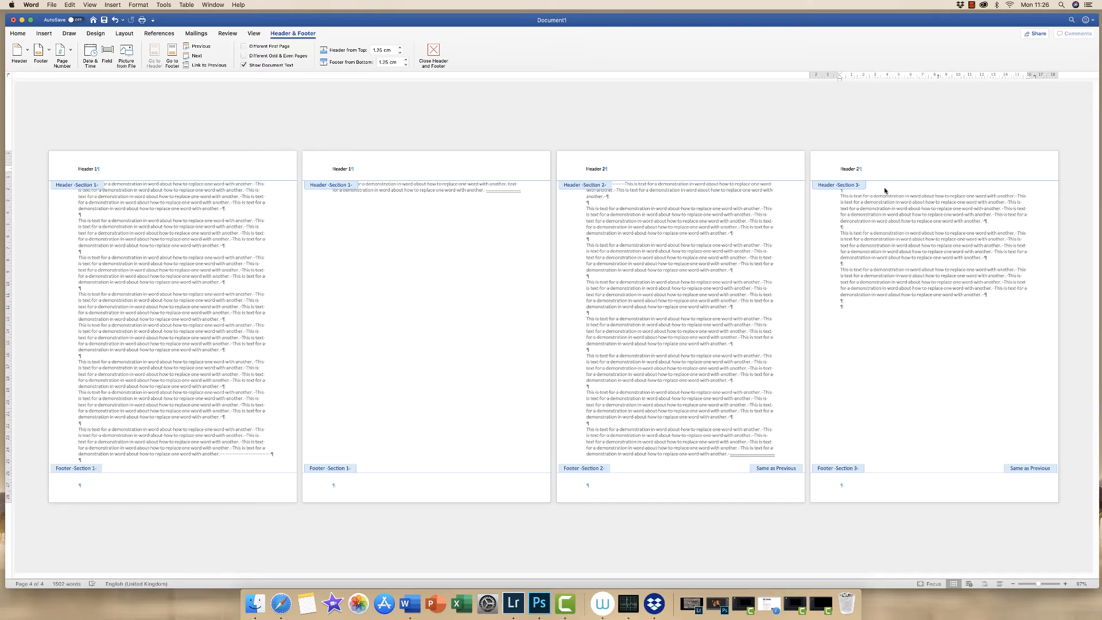
key(BackSpace)
double_click(859, 255)
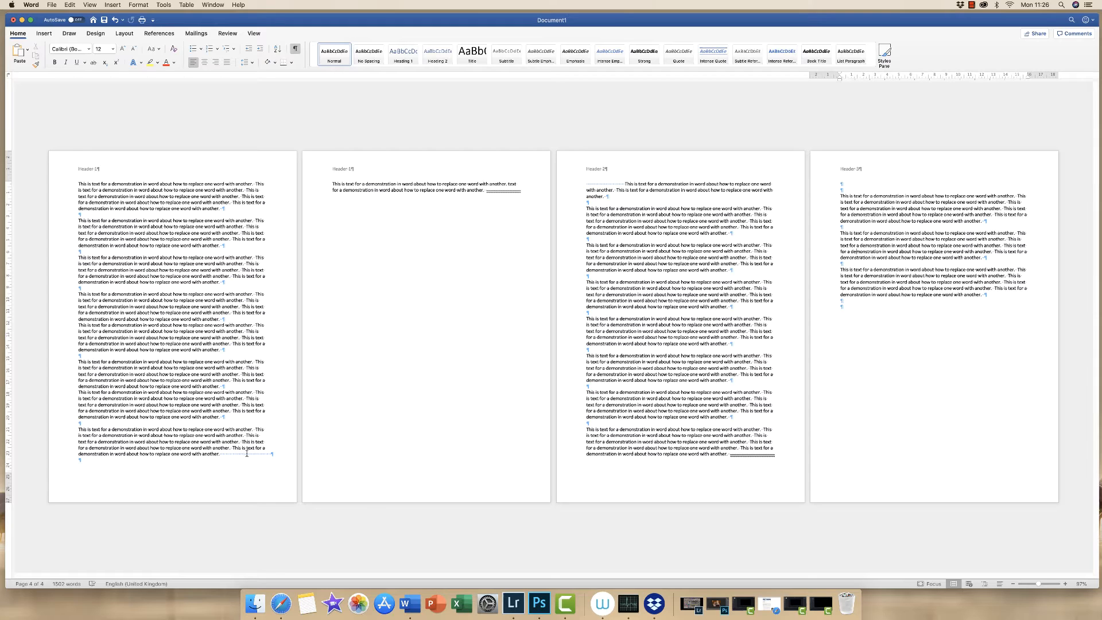
Delete the extra paragraph and blank page following the first page's text
click(271, 453)
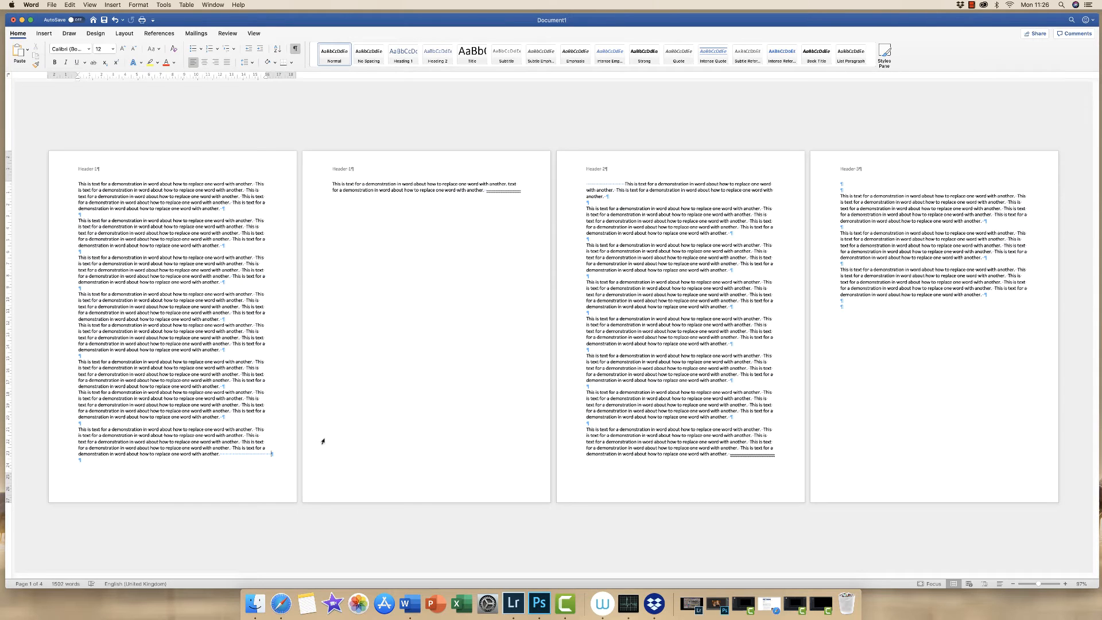
key(Delete)
key(BackSpace)
key(BackSpace)
key(BackSpace)
key(BackSpace)
key(BackSpace)
key(BackSpace)
key(BackSpace)
key(BackSpace)
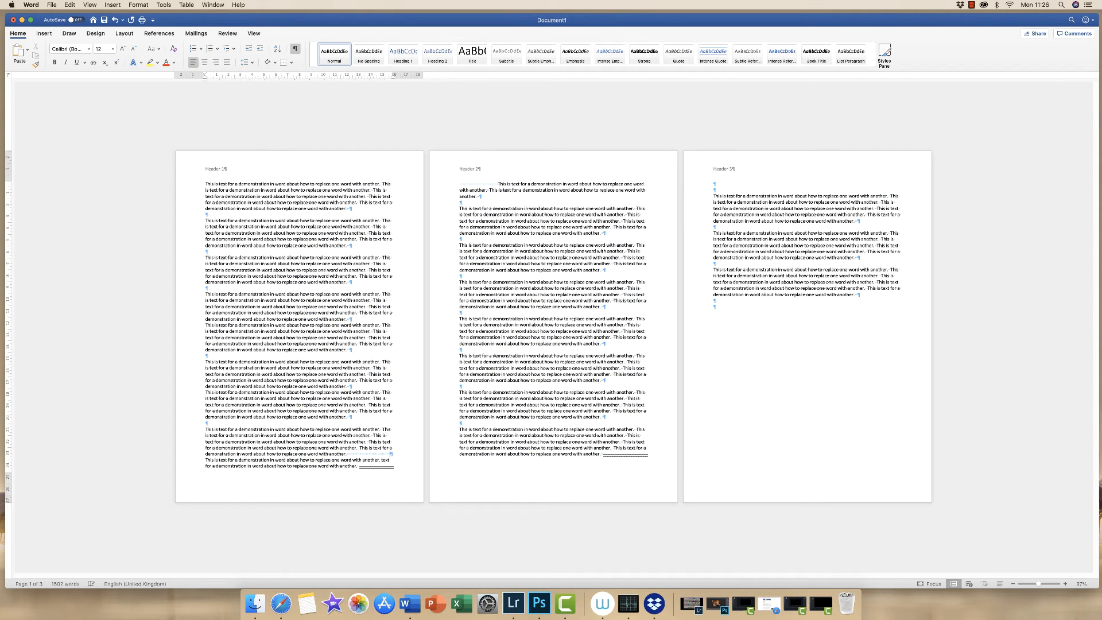
key(BackSpace)
key(BackSpace)
key(BackSpace)
key(BackSpace)
key(BackSpace)
key(BackSpace)
key(BackSpace)
key(BackSpace)
key(BackSpace)
key(BackSpace)
key(BackSpace)
key(BackSpace)
key(BackSpace)
key(BackSpace)
key(BackSpace)
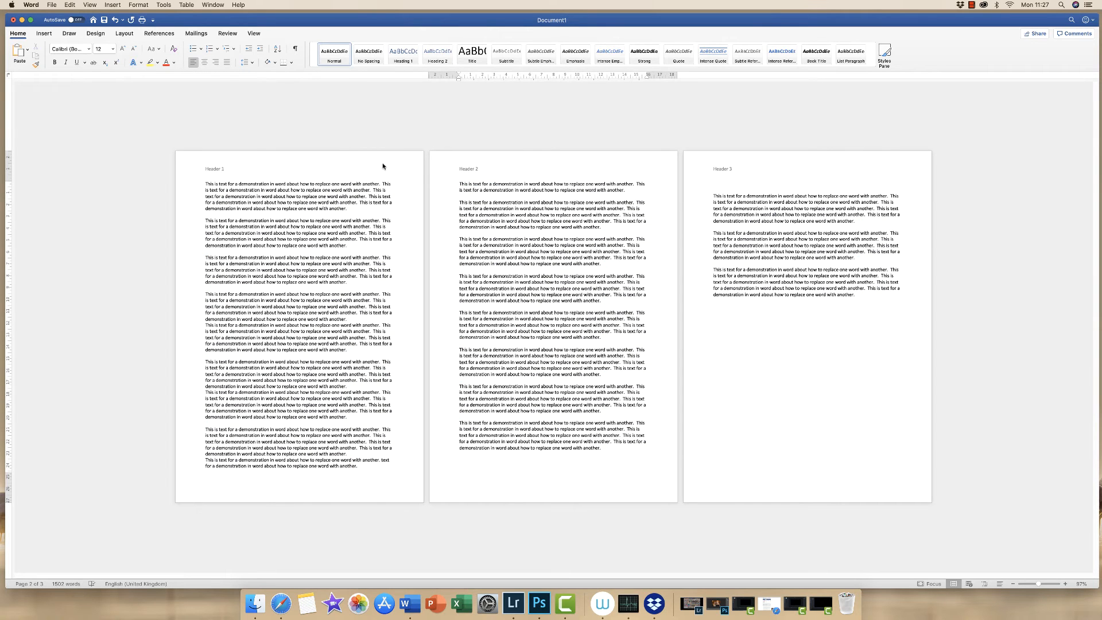
Open the footer and enter TEXT in the first page footer
double_click(383, 166)
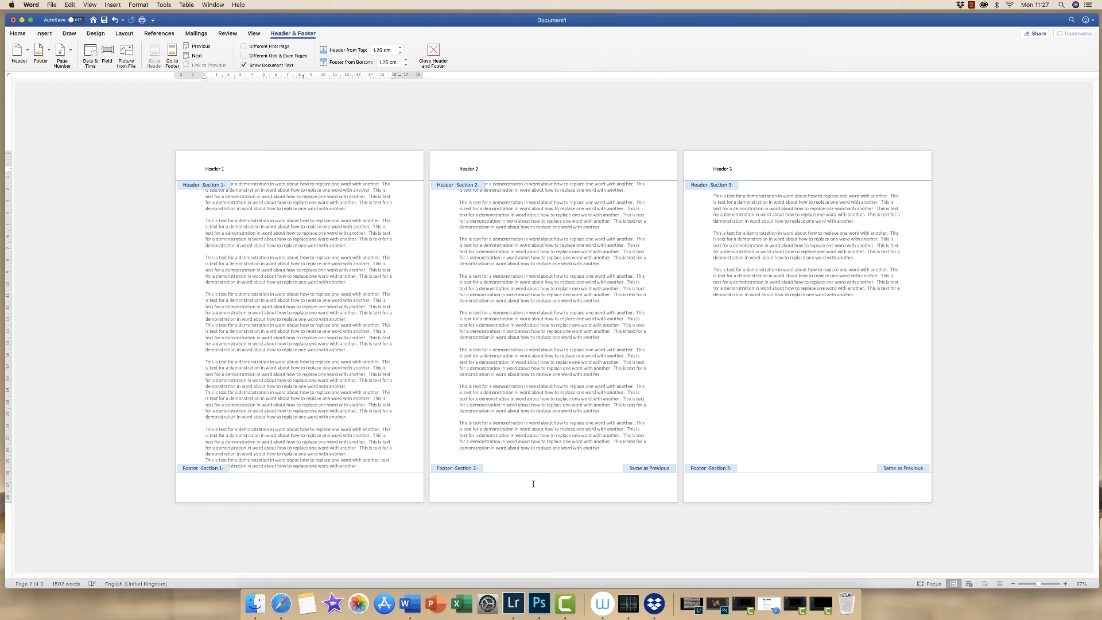
click(342, 491)
click(660, 462)
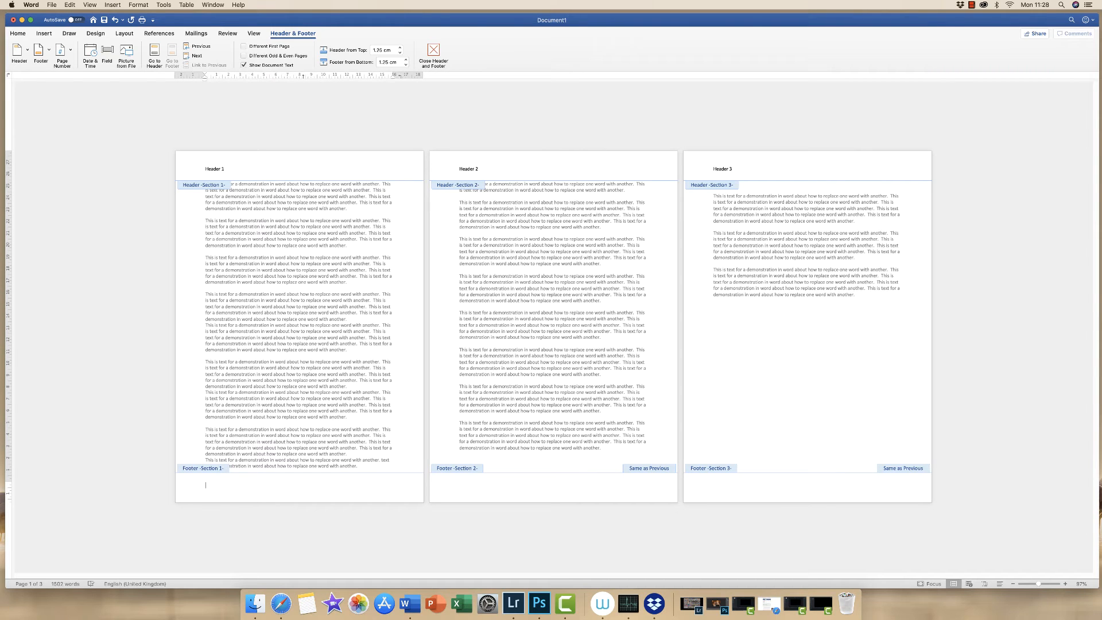
text(TEXT)
click(492, 485)
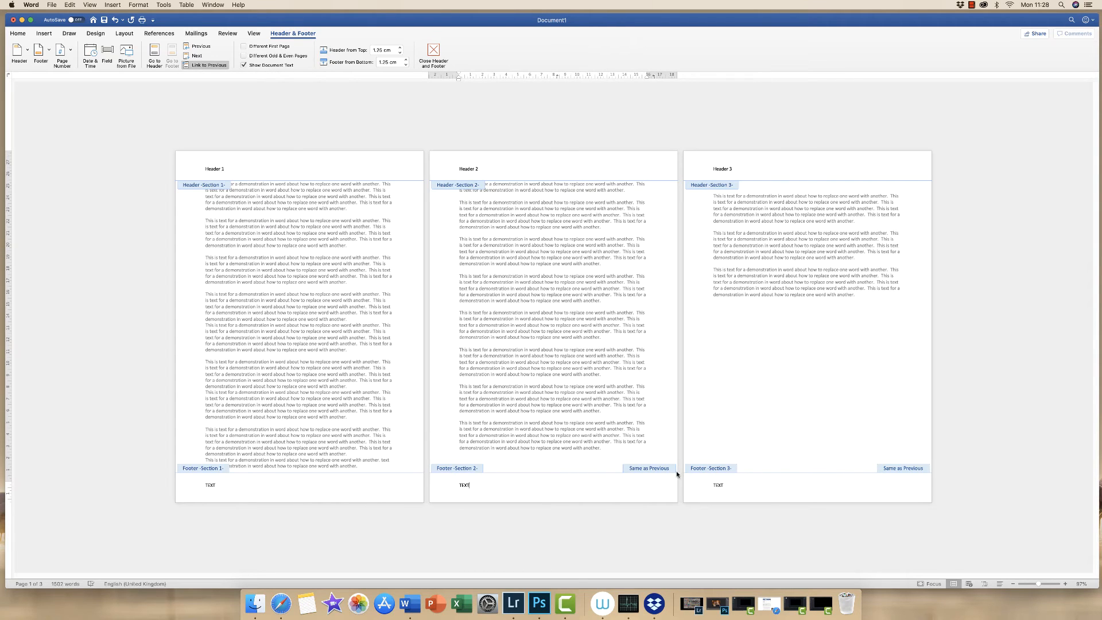